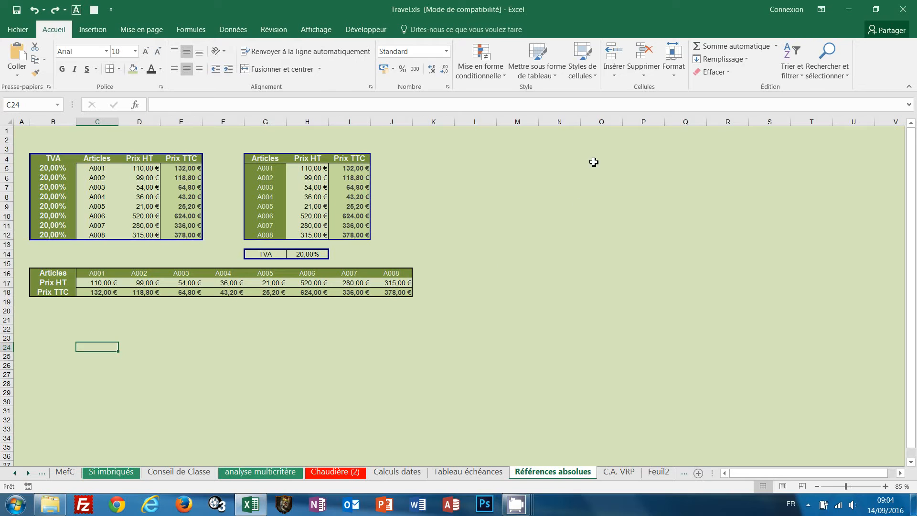
# Step: Insert one blank column before column G, ahead of the second Articles table
pyautogui.click(615, 77)
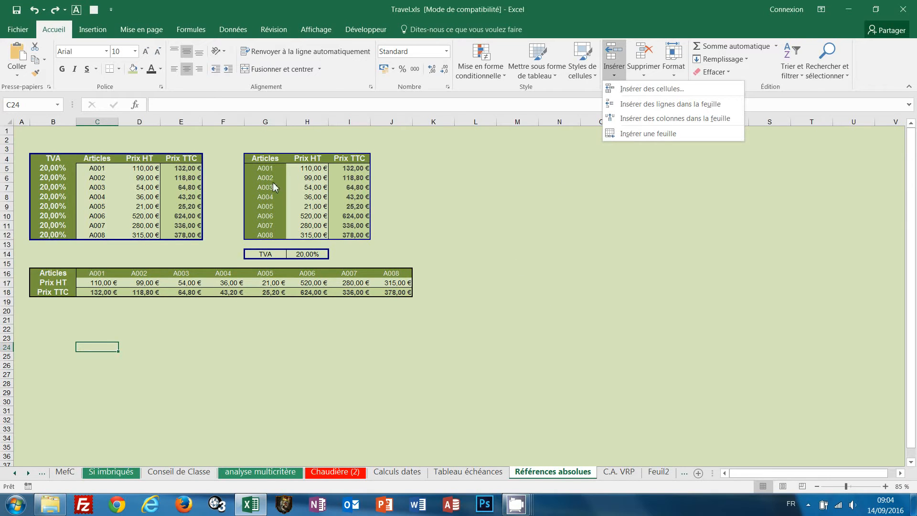
pyautogui.click(269, 123)
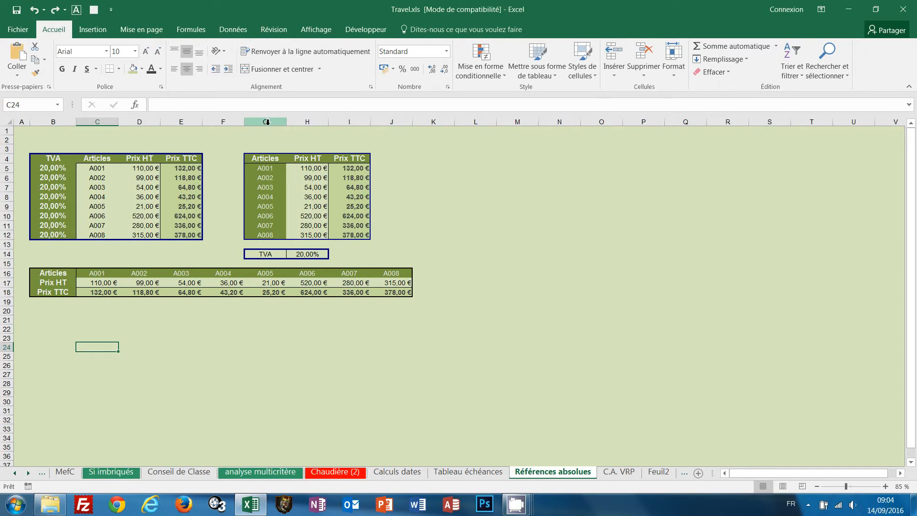
pyautogui.click(267, 122)
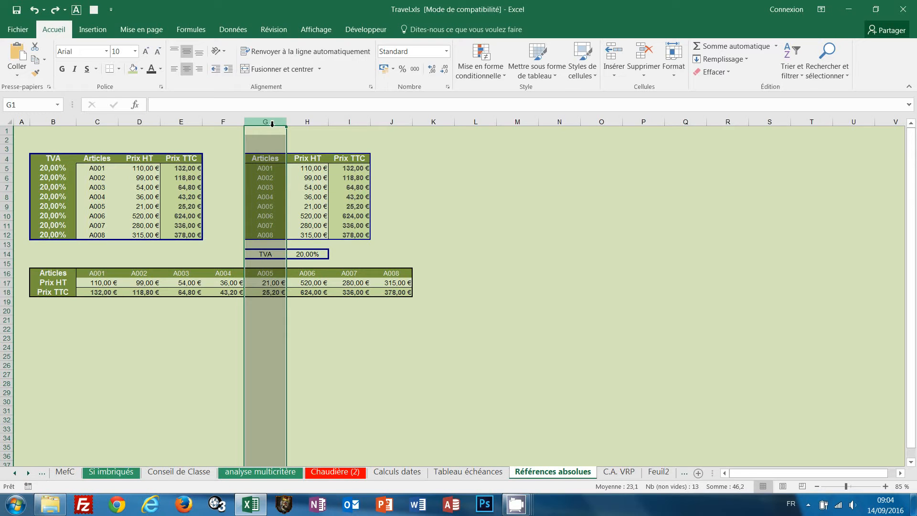
pyautogui.rightClick(272, 125)
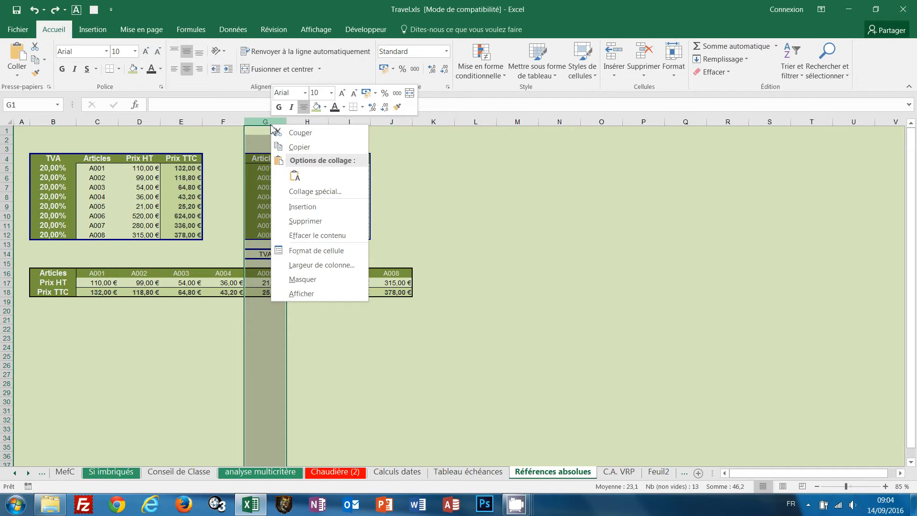
pyautogui.click(306, 211)
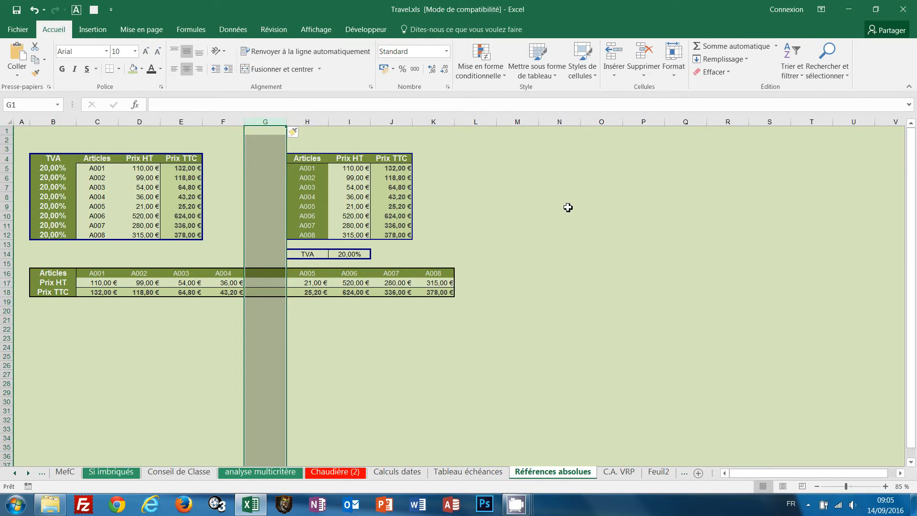
# Step: Insert four more blank columns at column G
pyautogui.hotkey('ctrl', '+')
pyautogui.hotkey('ctrl', '+')
pyautogui.hotkey('ctrl', '+')
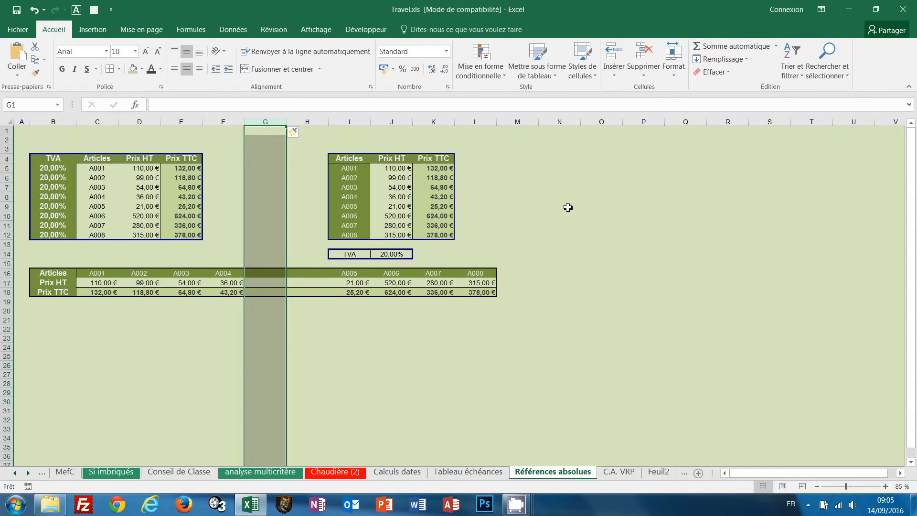
pyautogui.hotkey('ctrl', '+')
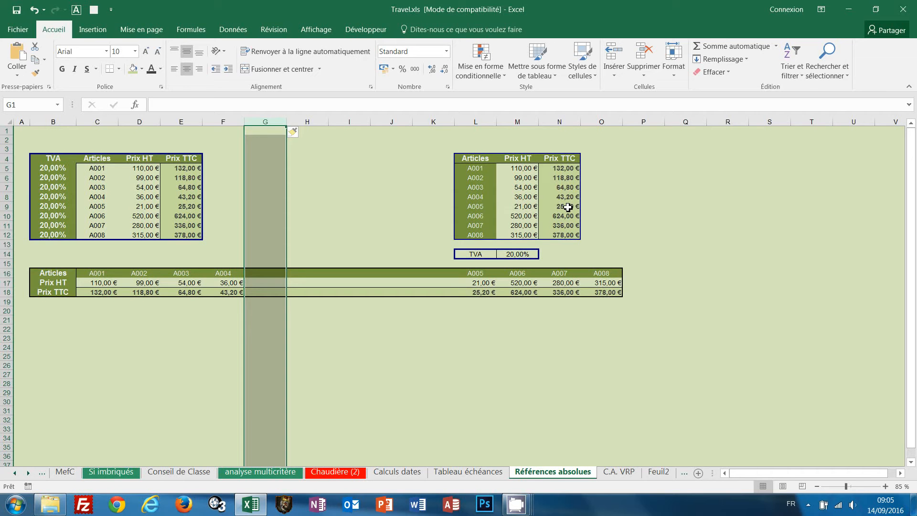
# Step: Delete the five blank columns inserted from column G onward
pyautogui.hotkey('ctrl', '-')
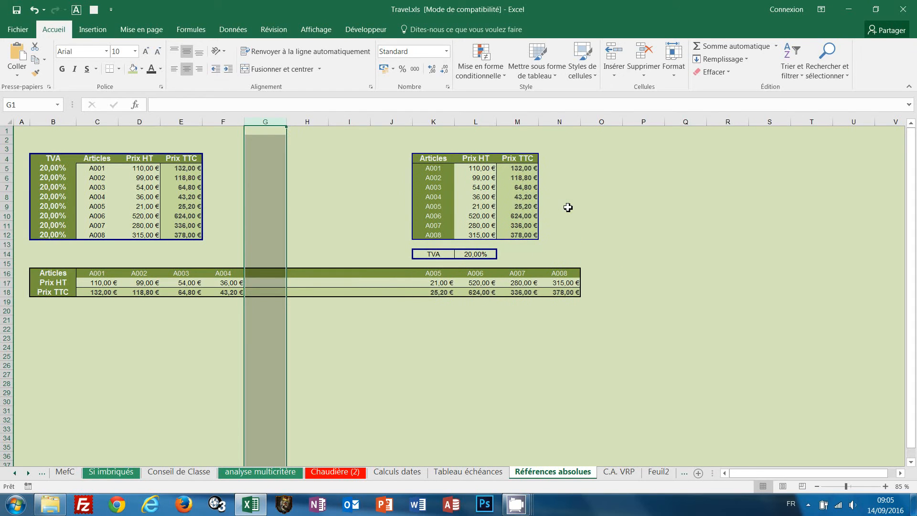
pyautogui.hotkey('ctrl', '-')
pyautogui.hotkey('ctrl', '-')
pyautogui.hotkey('ctrl', '-')
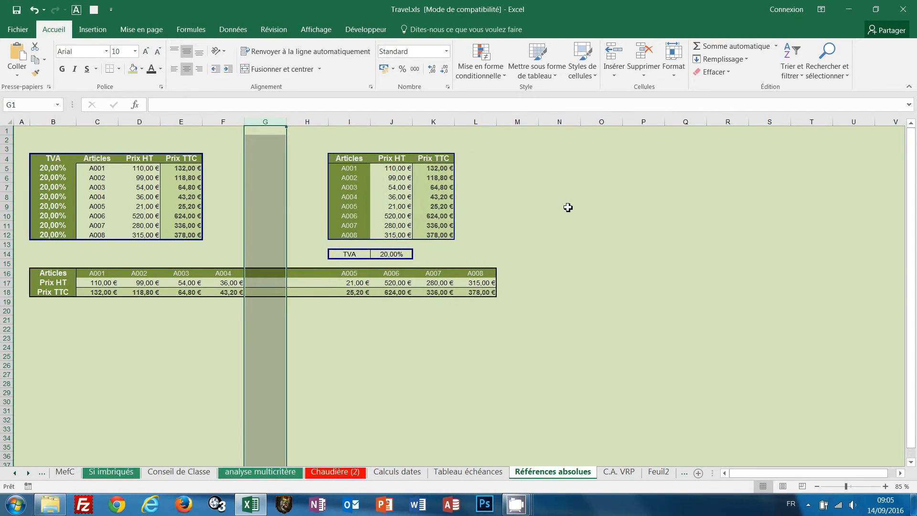
pyautogui.hotkey('ctrl', '-')
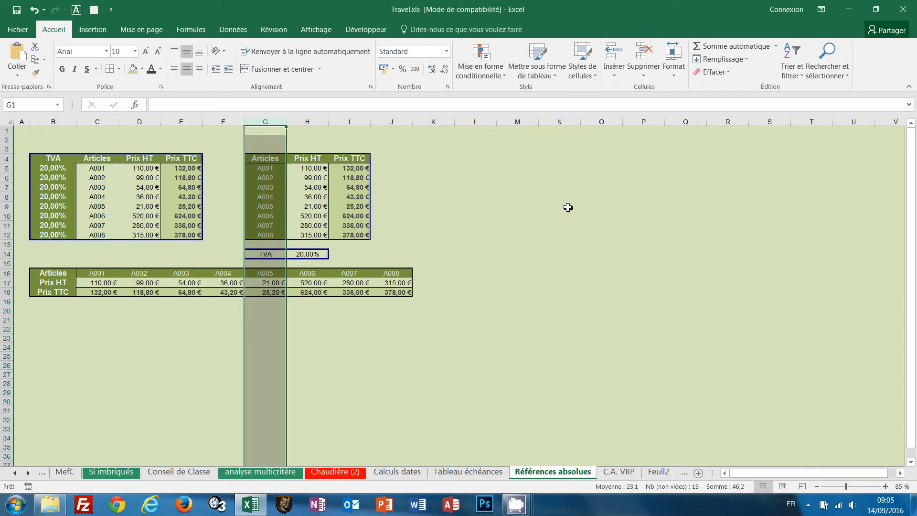
# Step: Insert four blank columns at column G again, in front of the second Articles table
pyautogui.hotkey('ctrl', '+')
pyautogui.hotkey('ctrl', '+')
pyautogui.hotkey('ctrl', '+')
pyautogui.hotkey('ctrl', '+')
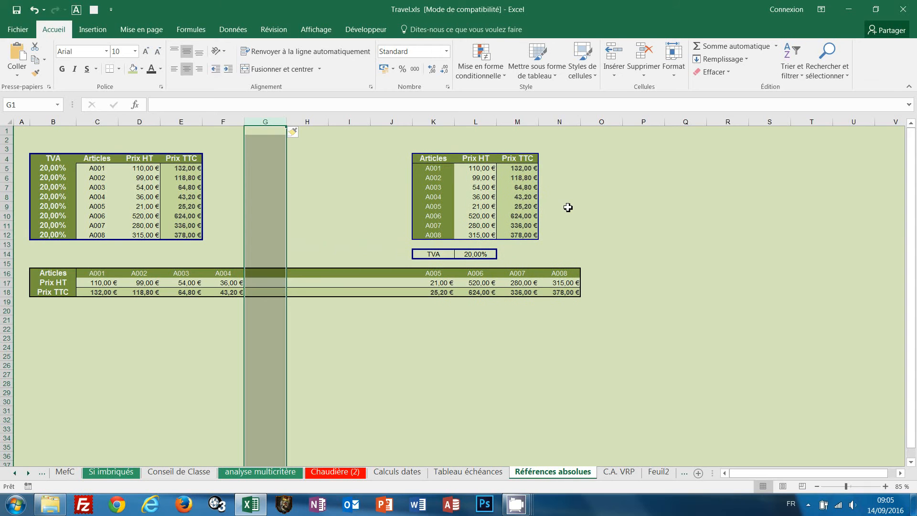
# Step: Delete the four blank columns starting at column G
pyautogui.hotkey('ctrl', '-')
pyautogui.hotkey('ctrl', '-')
pyautogui.hotkey('ctrl', '-')
pyautogui.hotkey('ctrl', '-')
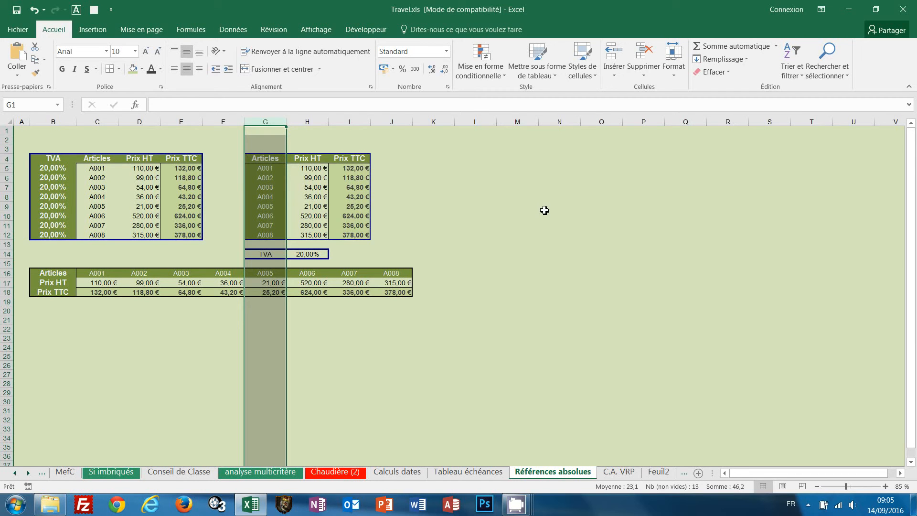
# Step: Insert three blank columns at once before the second Articles table, using columns G to I as the selection
pyautogui.click(462, 178)
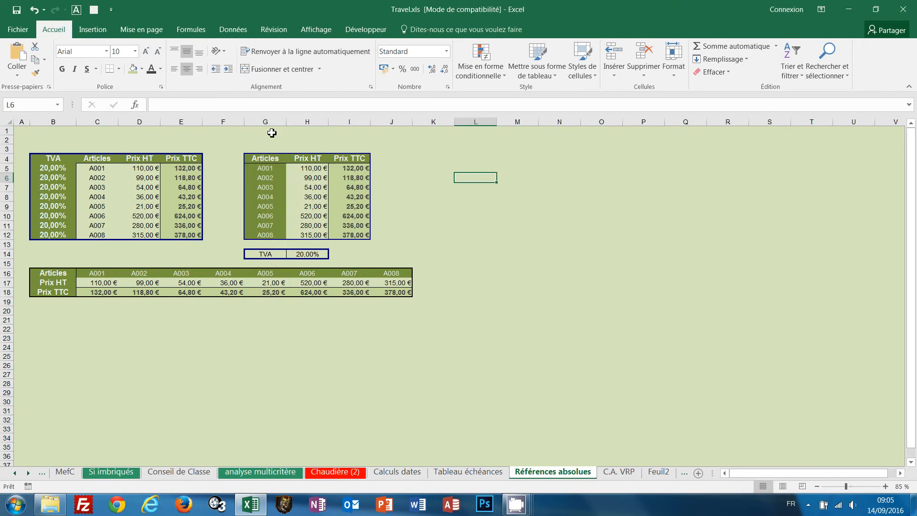
pyautogui.click(266, 123)
pyautogui.moveTo(266, 124); pyautogui.dragTo(352, 123)
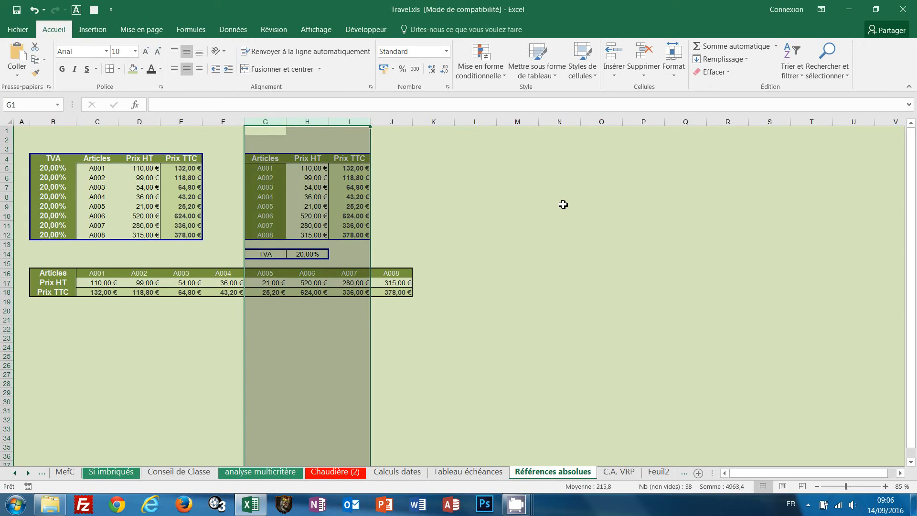
pyautogui.rightClick(299, 124)
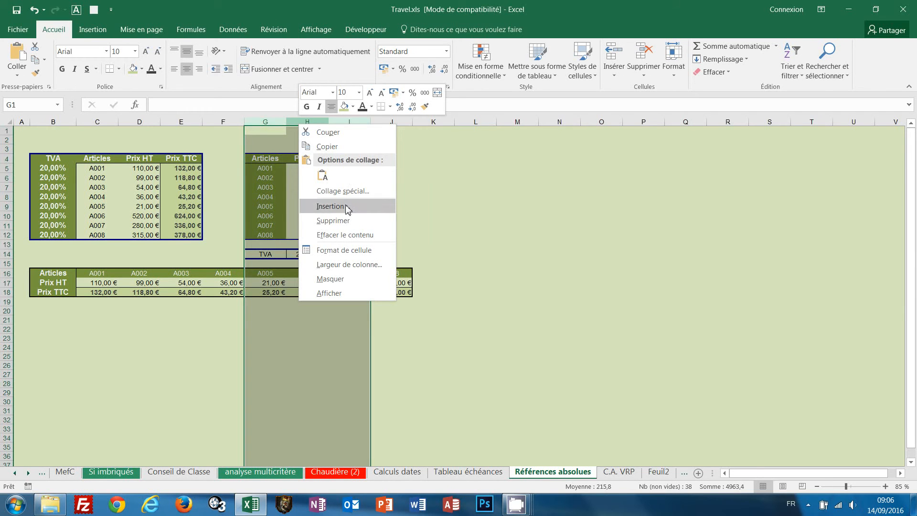
pyautogui.click(330, 206)
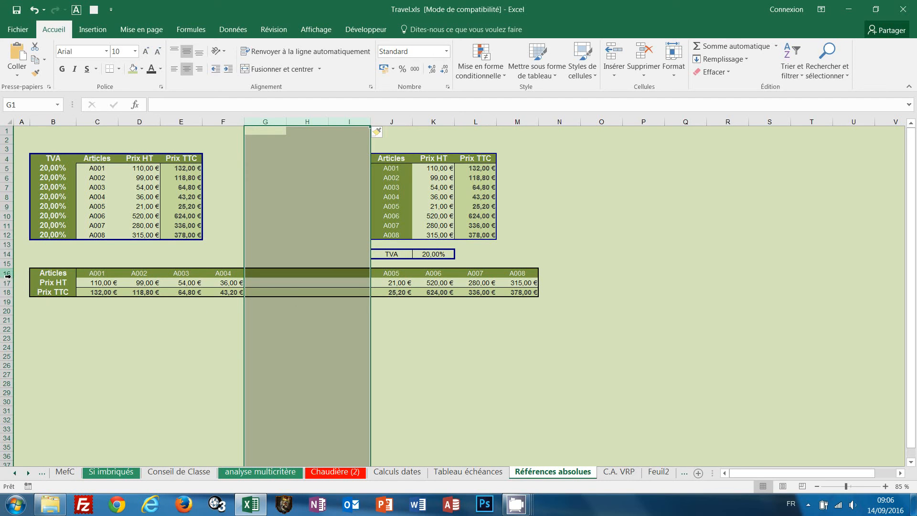
# Step: Insert three blank rows at once above the horizontal Articles table at rows 16 to 18, and delete them again
pyautogui.moveTo(7, 275); pyautogui.dragTo(11, 293)
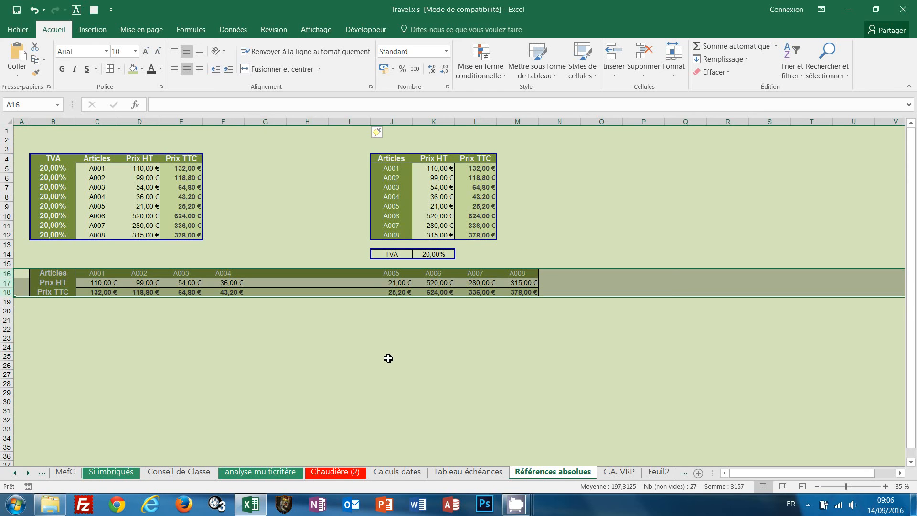
pyautogui.hotkey('ctrl', '+')
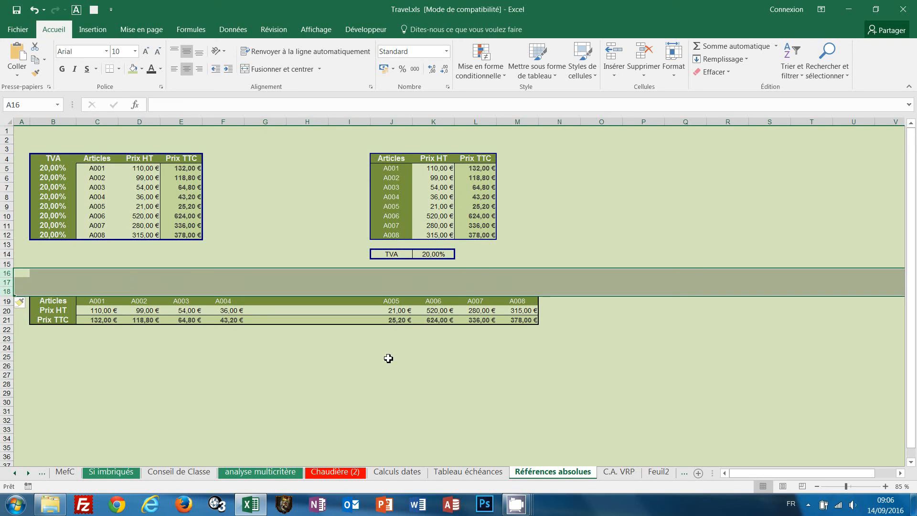
pyautogui.hotkey('ctrl', '-')
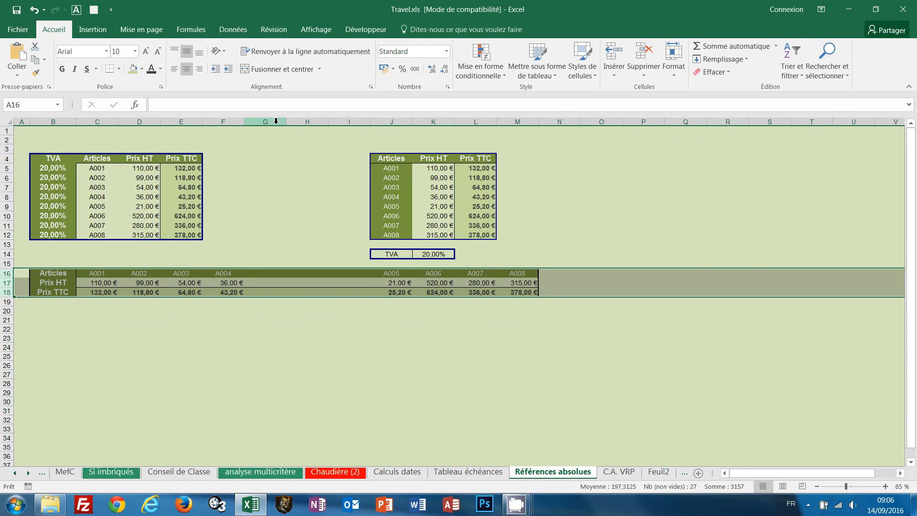
# Step: Delete the three blank columns G to I together
pyautogui.moveTo(275, 122); pyautogui.dragTo(353, 131)
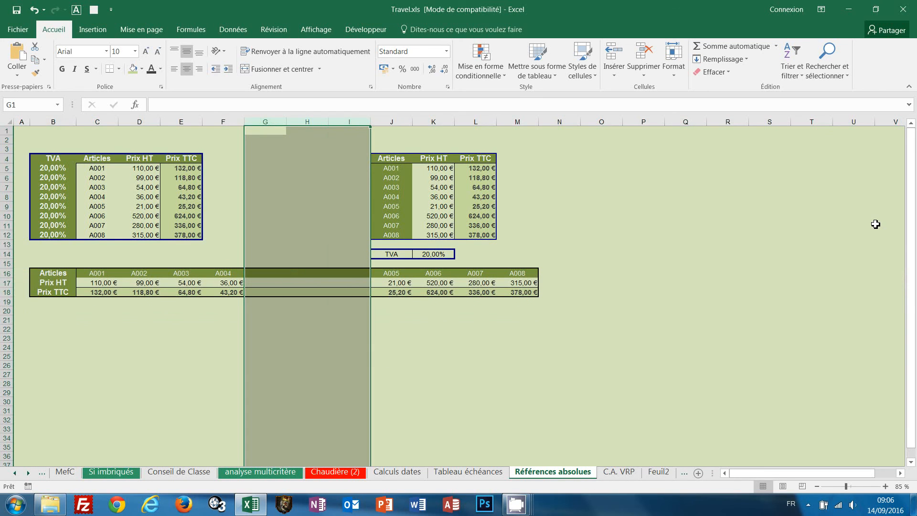
pyautogui.hotkey('ctrl', '-')
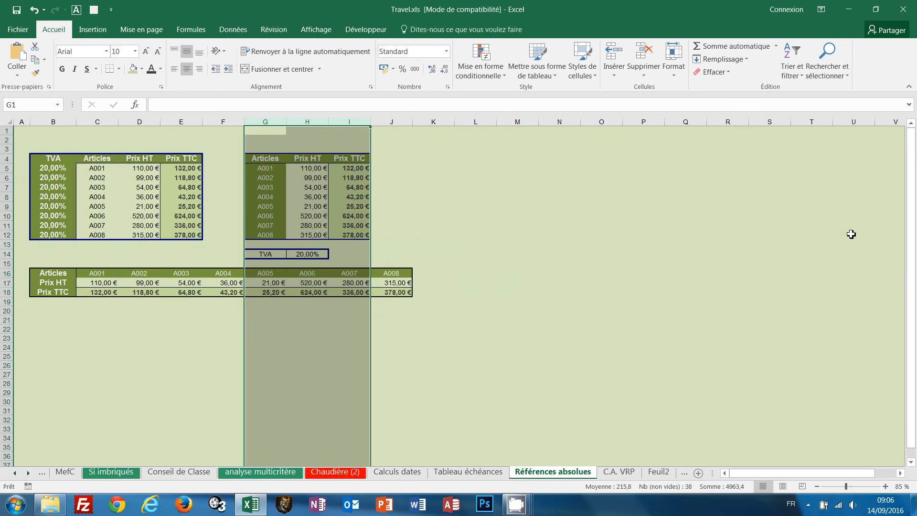